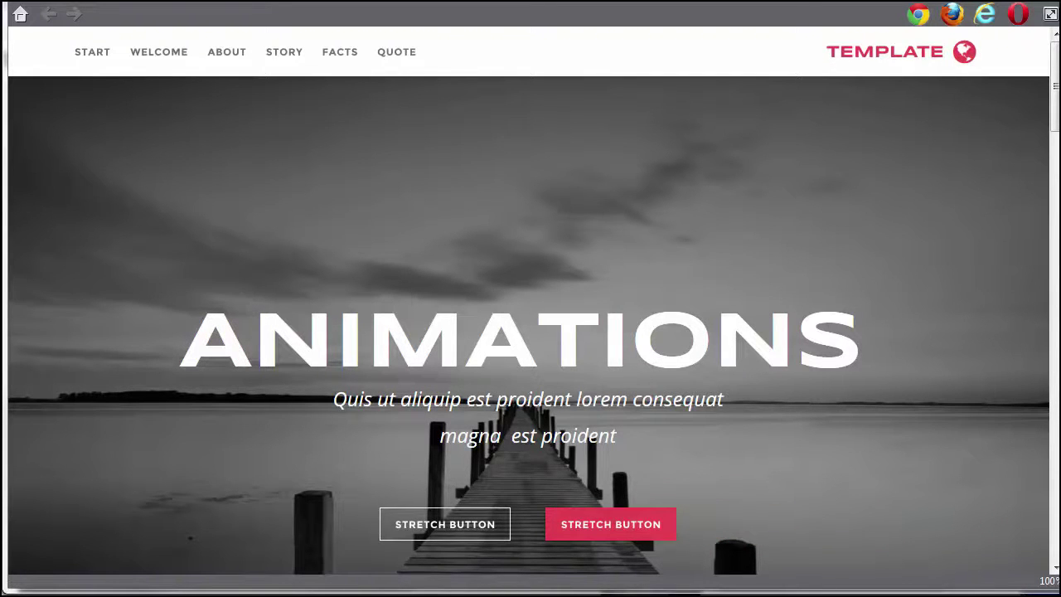
Scroll through the browser preview, testing the portrait click animation and pop-up layer, down to the footer
{"action": "scroll", "coordinate": [738, 519], "scroll_direction": "down", "scroll_amount": 2}
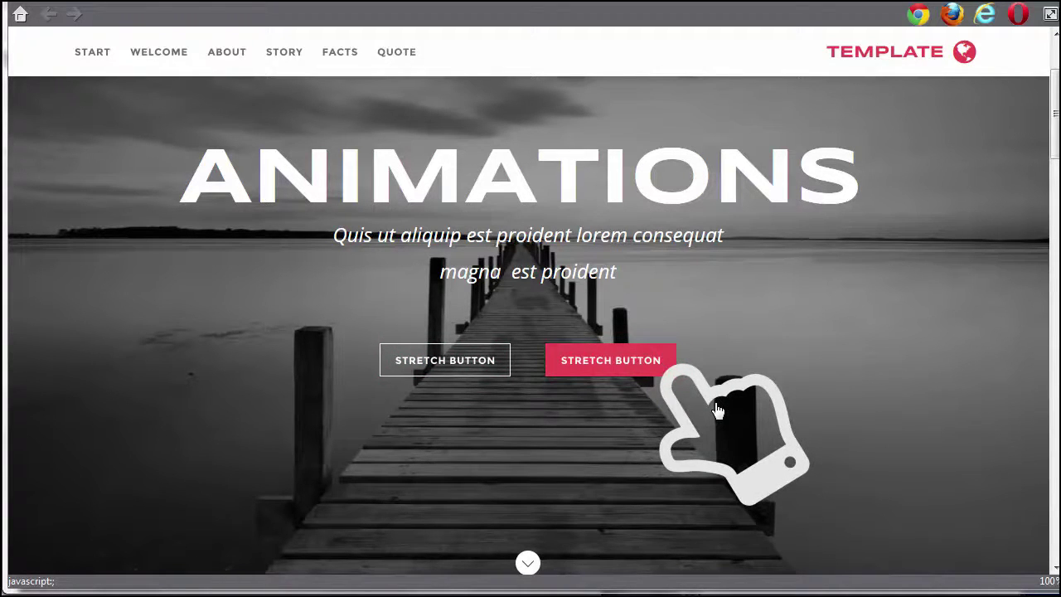
{"action": "scroll", "coordinate": [715, 406], "scroll_direction": "down", "scroll_amount": 5}
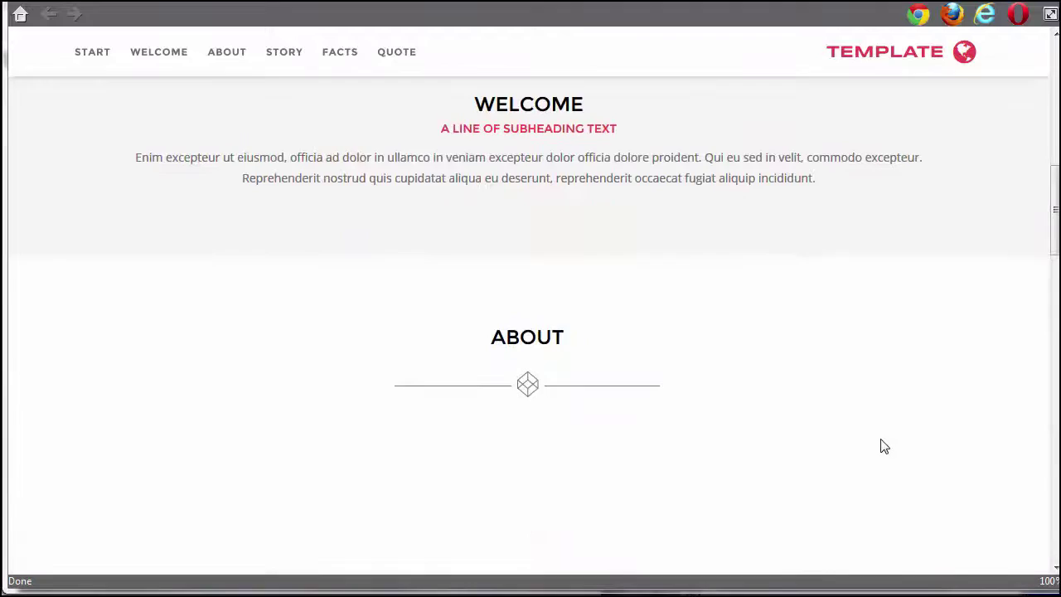
{"action": "scroll", "coordinate": [885, 447], "scroll_direction": "down", "scroll_amount": 3}
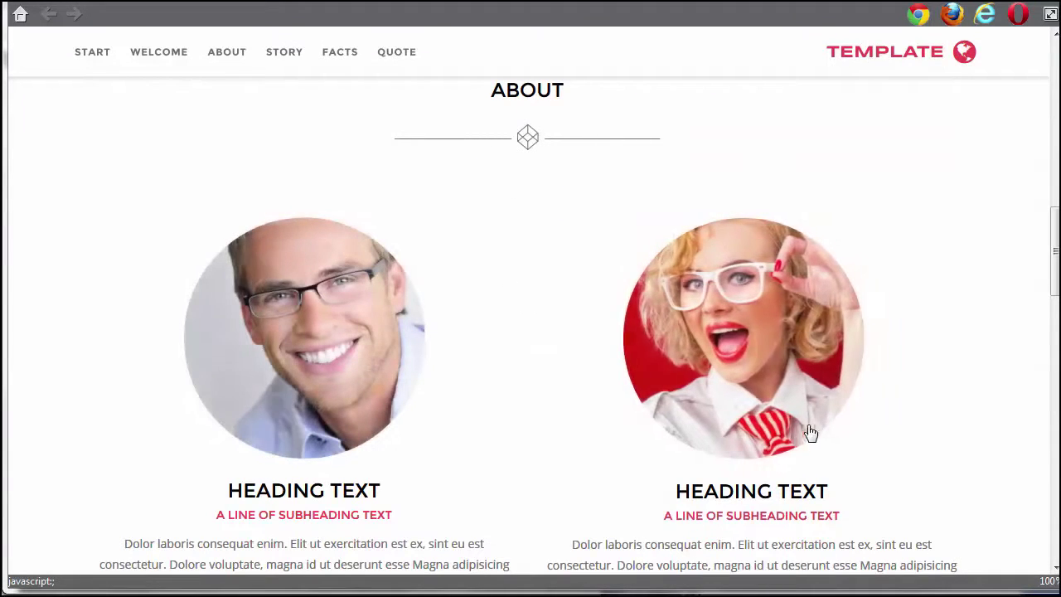
{"action": "left_click", "coordinate": [810, 432]}
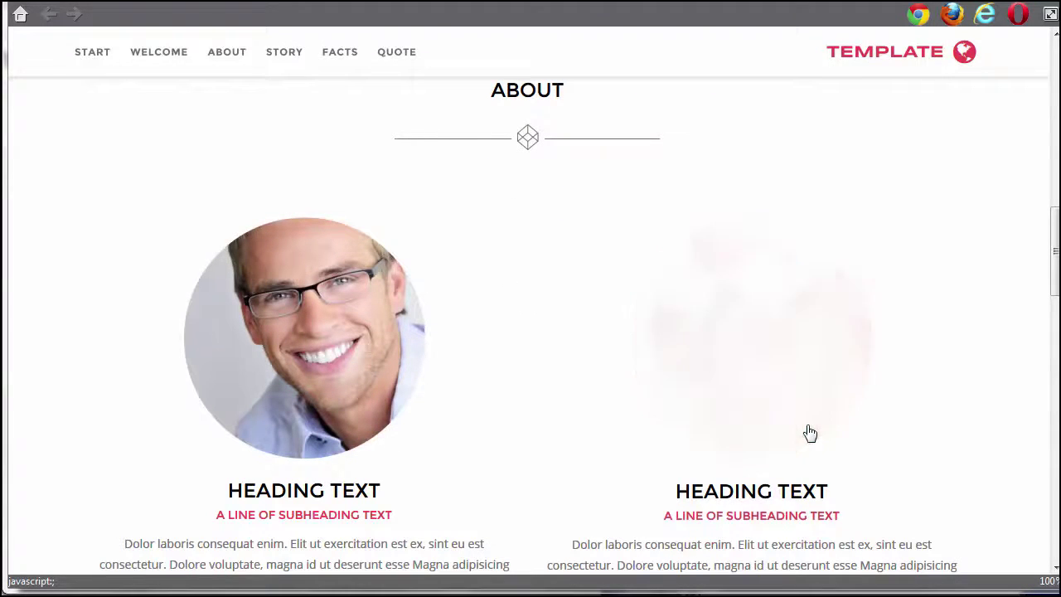
{"action": "left_click", "coordinate": [355, 429]}
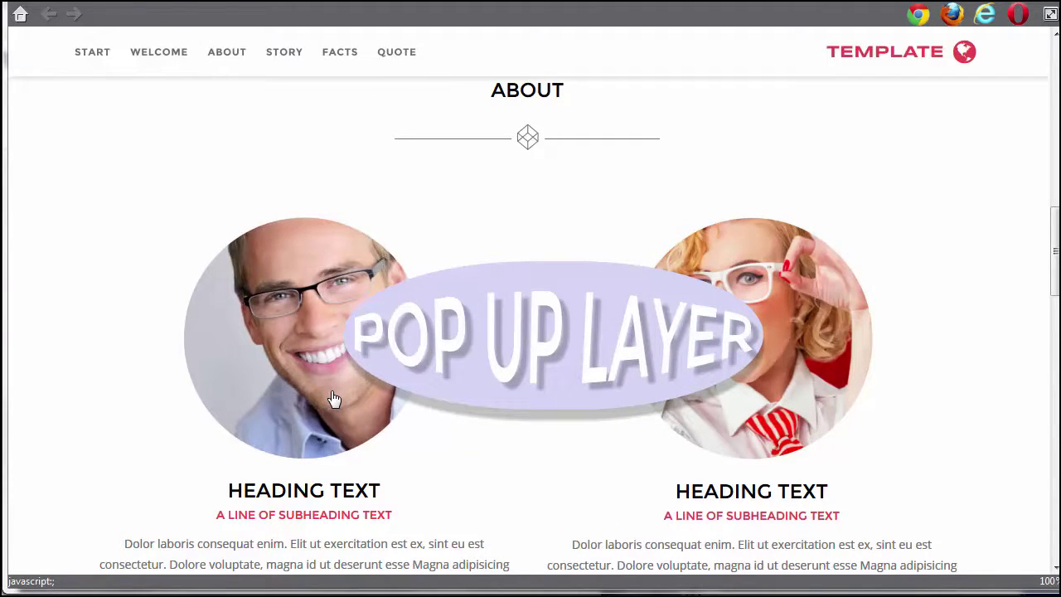
{"action": "mouse_move", "coordinate": [335, 398]}
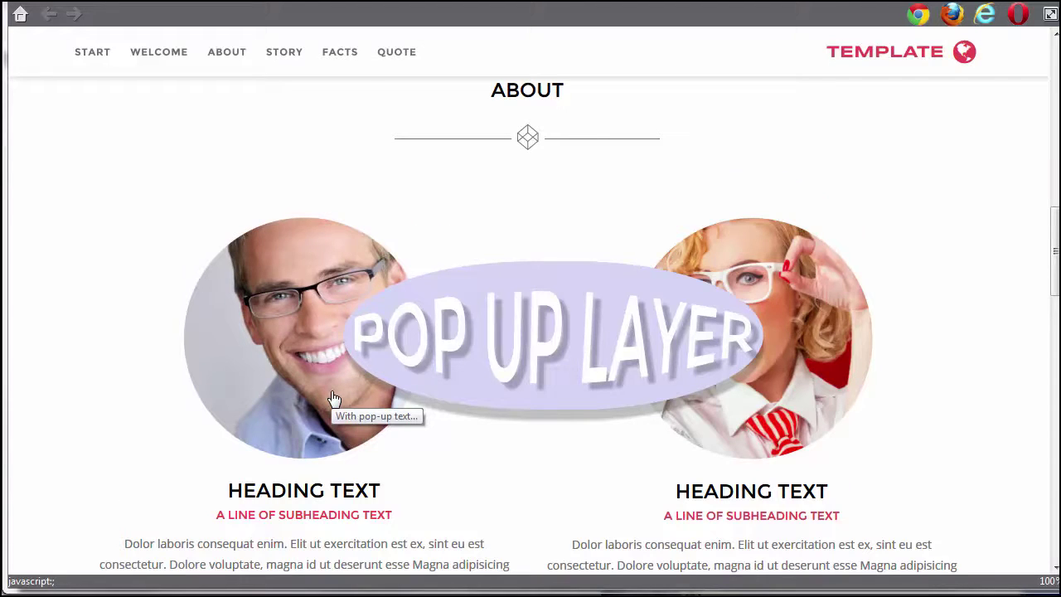
{"action": "scroll", "coordinate": [334, 399], "scroll_direction": "down", "scroll_amount": 10}
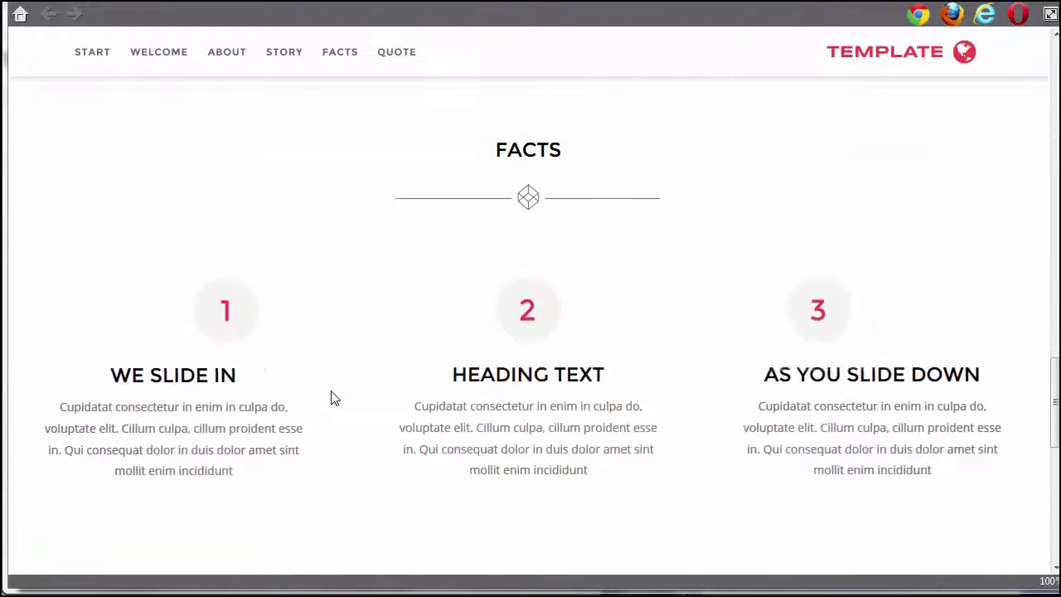
{"action": "scroll", "coordinate": [331, 398], "scroll_direction": "down", "scroll_amount": 6}
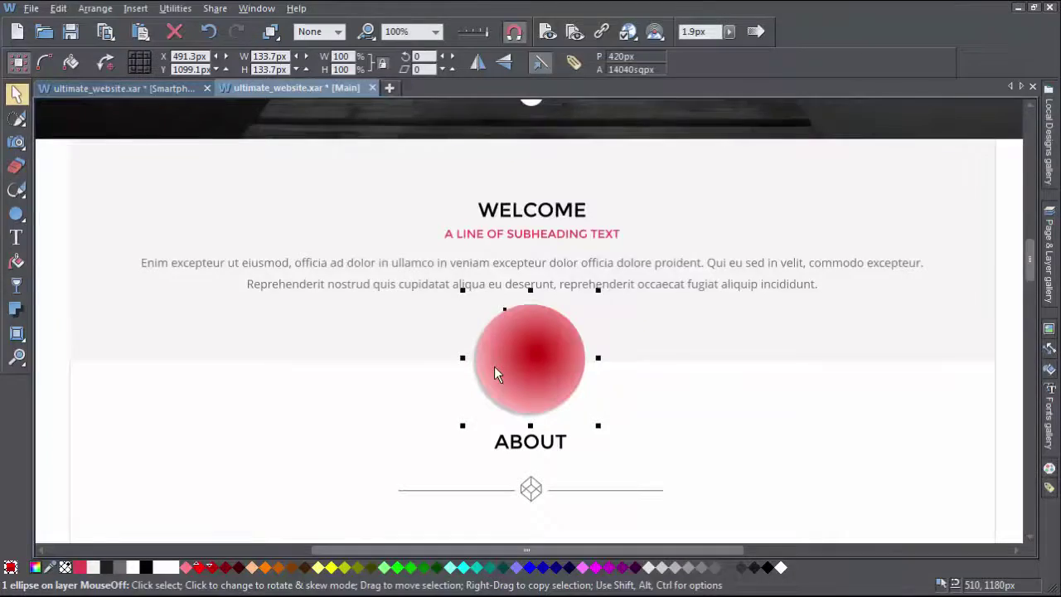
Open Web Animation for the red circle from its context menu
{"action": "right_click", "coordinate": [494, 368]}
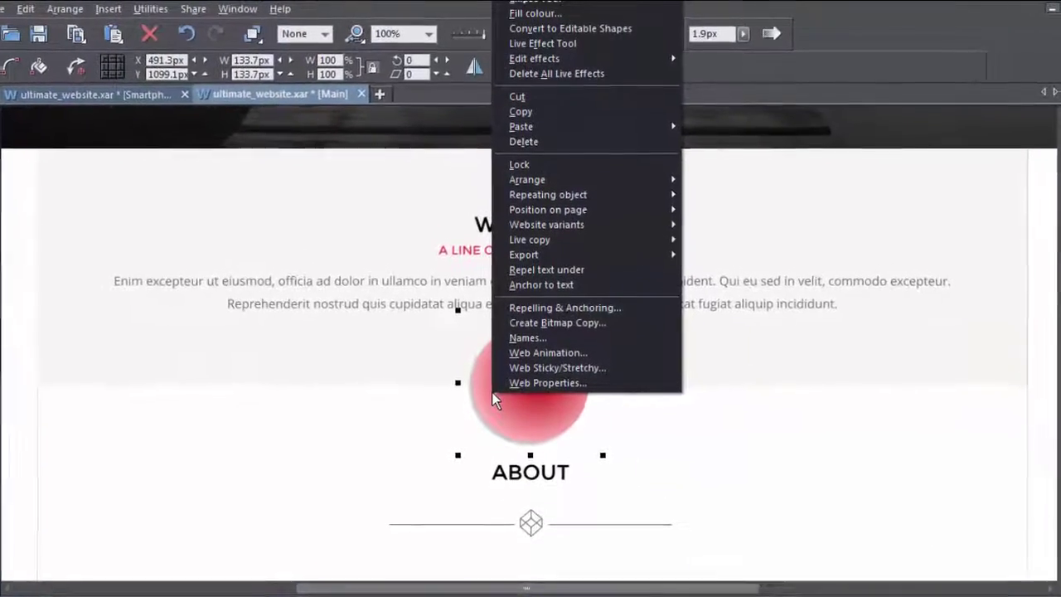
{"action": "left_click", "coordinate": [508, 354]}
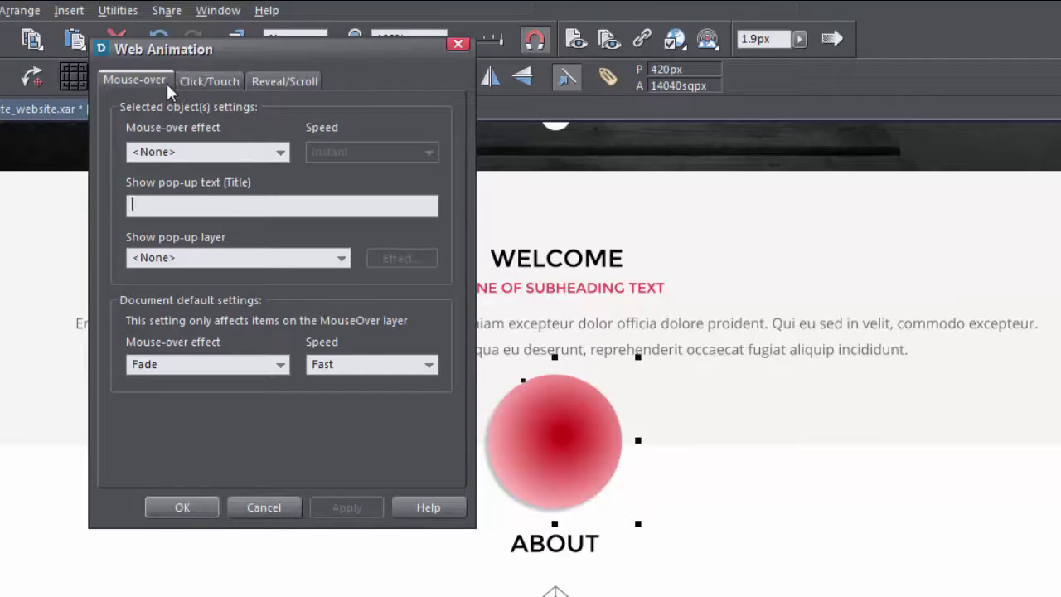
Set the red circle's mouse-over effect to Bulge at Normal speed
{"action": "left_click", "coordinate": [280, 152]}
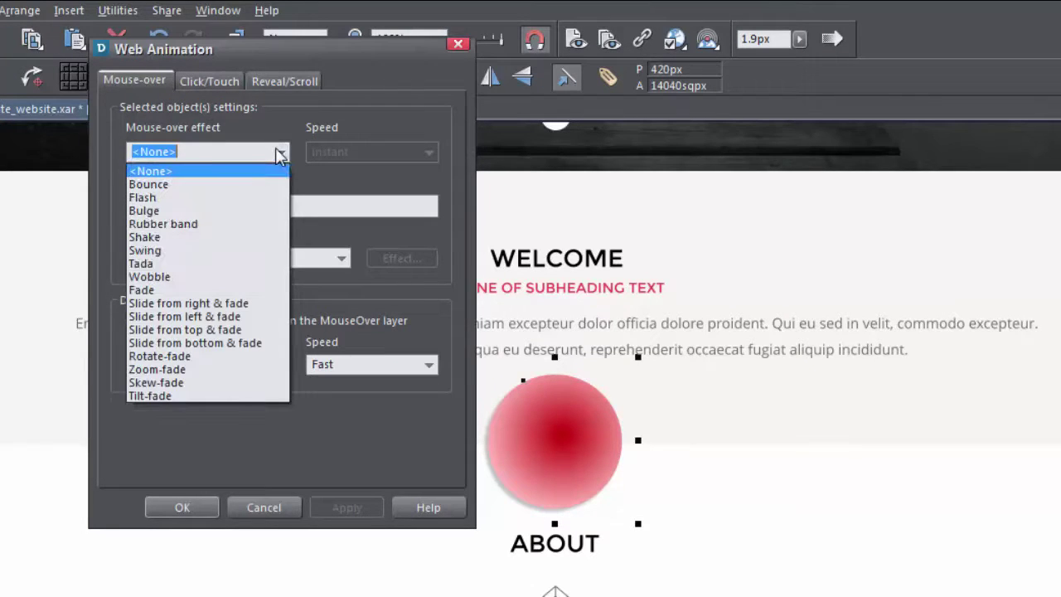
{"action": "left_click", "coordinate": [259, 211]}
{"action": "left_click", "coordinate": [428, 154]}
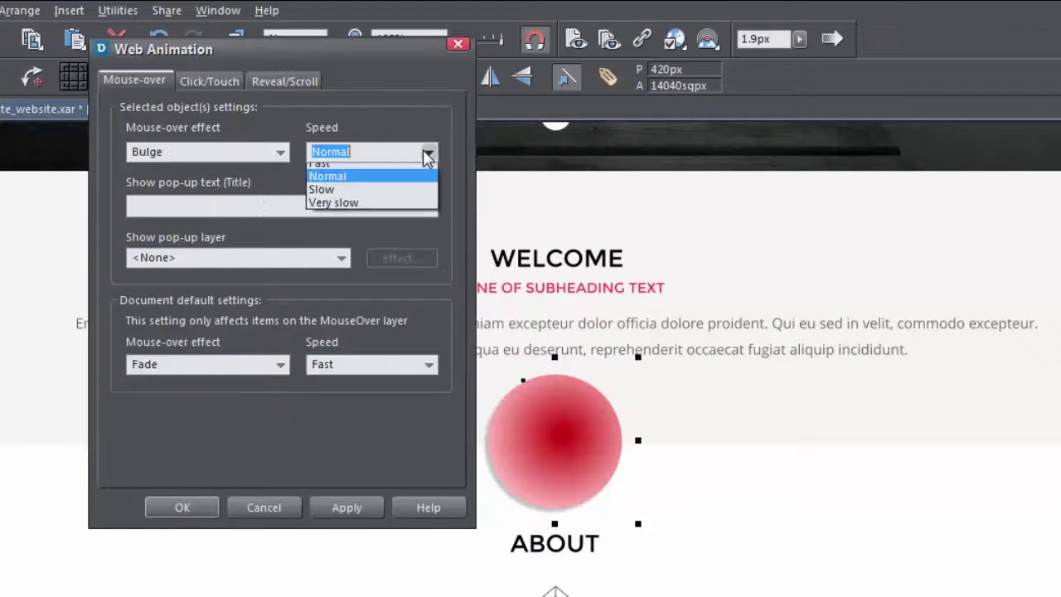
{"action": "left_click", "coordinate": [427, 156]}
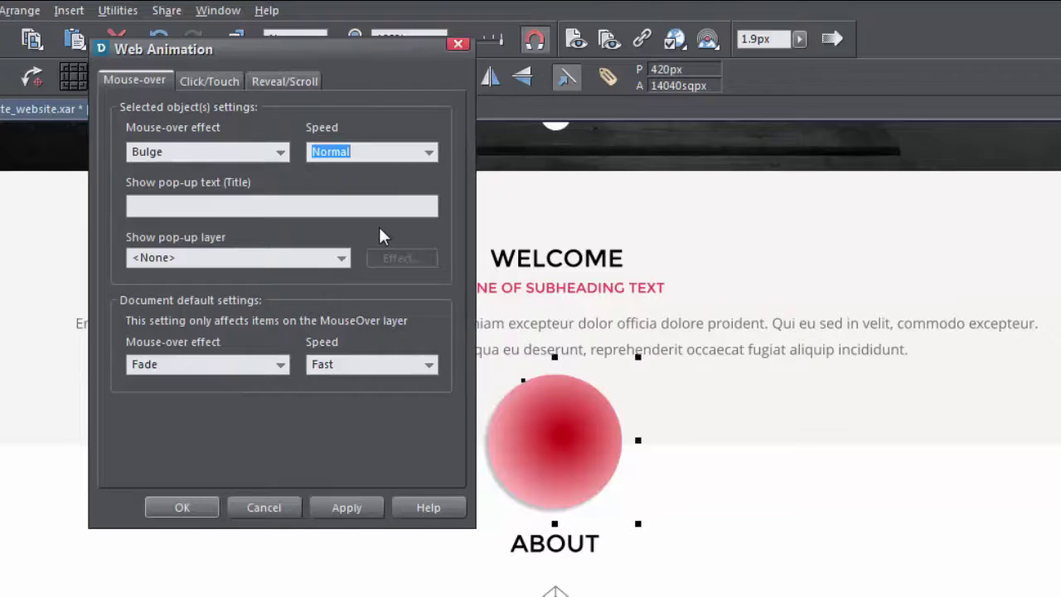
Confirm the animation settings and preview the page in the browser
{"action": "left_click", "coordinate": [175, 511]}
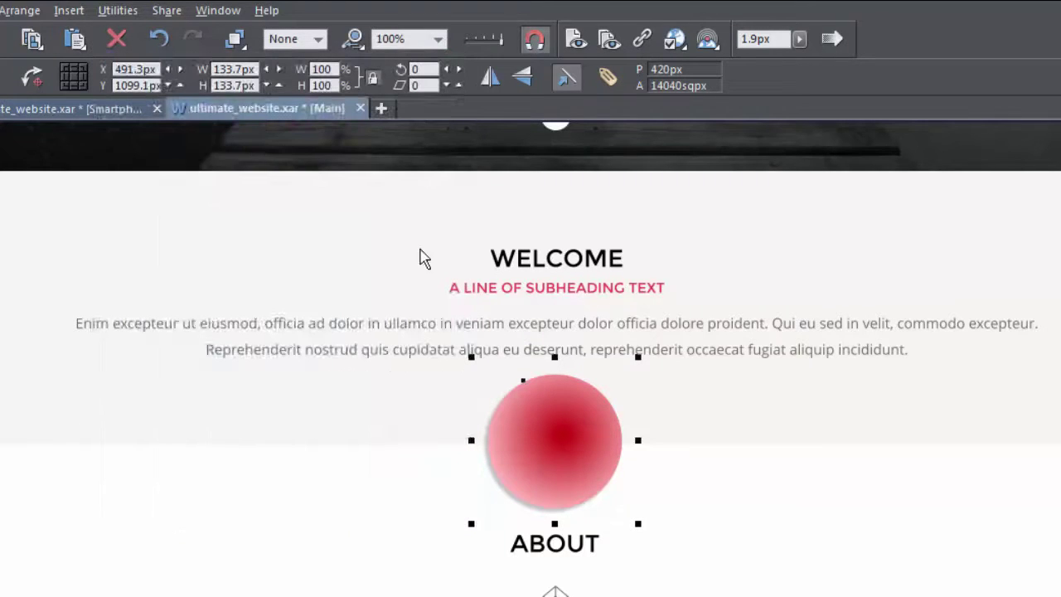
{"action": "left_click", "coordinate": [591, 42]}
{"action": "scroll", "coordinate": [613, 197], "scroll_direction": "down", "scroll_amount": 3}
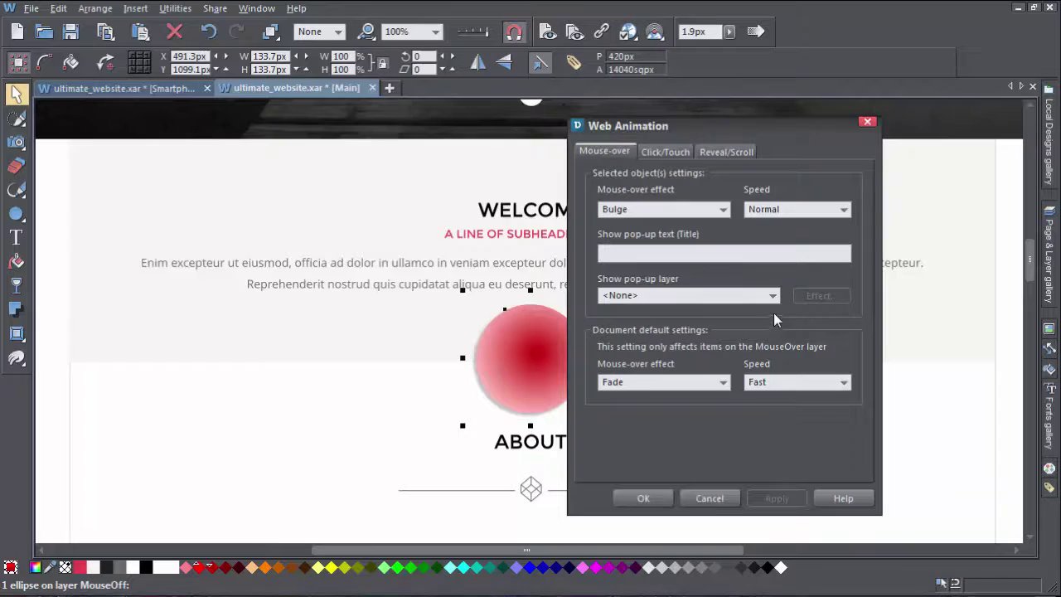
Check the pop-up layer choices, then unhide and select Layer 1's clipped portrait photo
{"action": "left_click", "coordinate": [774, 298]}
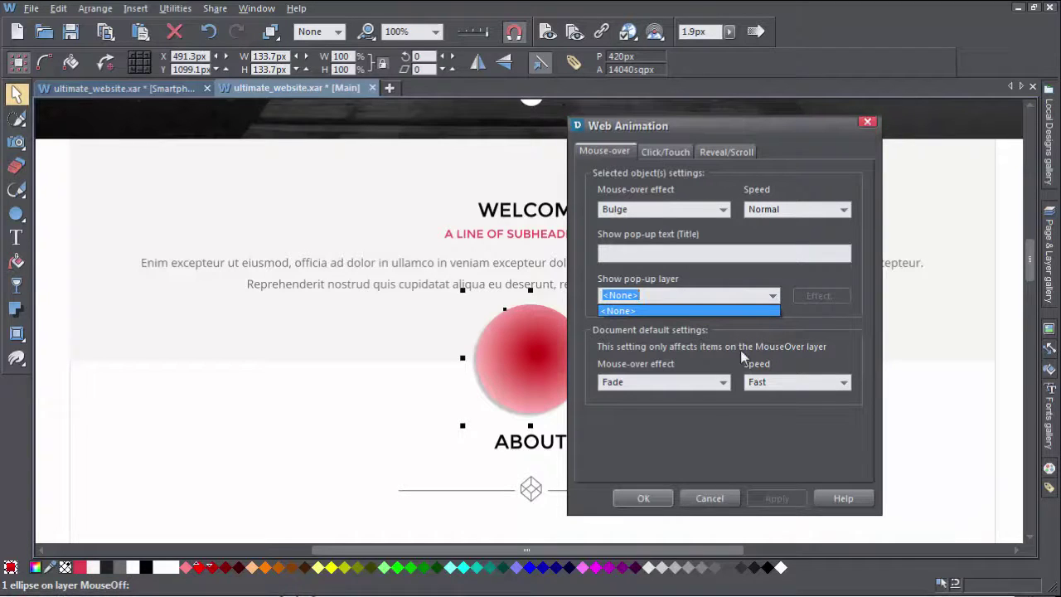
{"action": "left_click", "coordinate": [659, 500]}
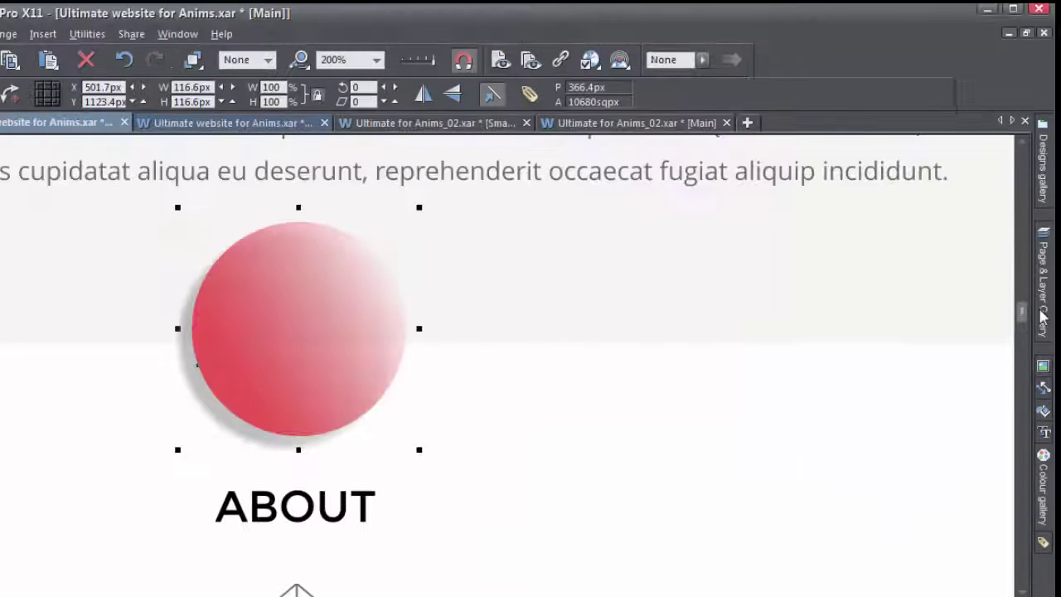
{"action": "key", "text": "F11"}
{"action": "right_click", "coordinate": [892, 260]}
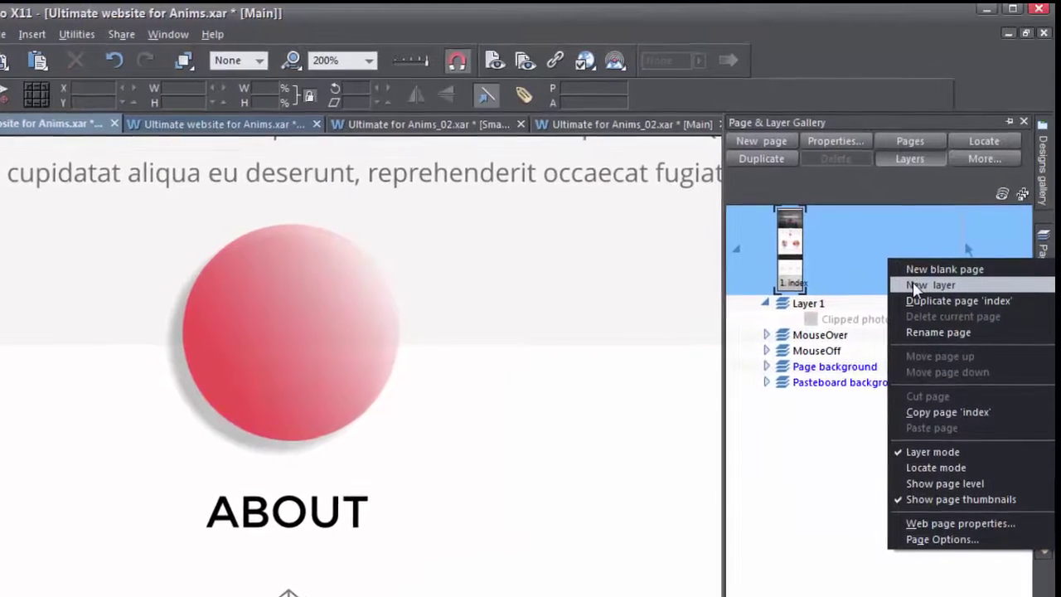
{"action": "left_click", "coordinate": [928, 329]}
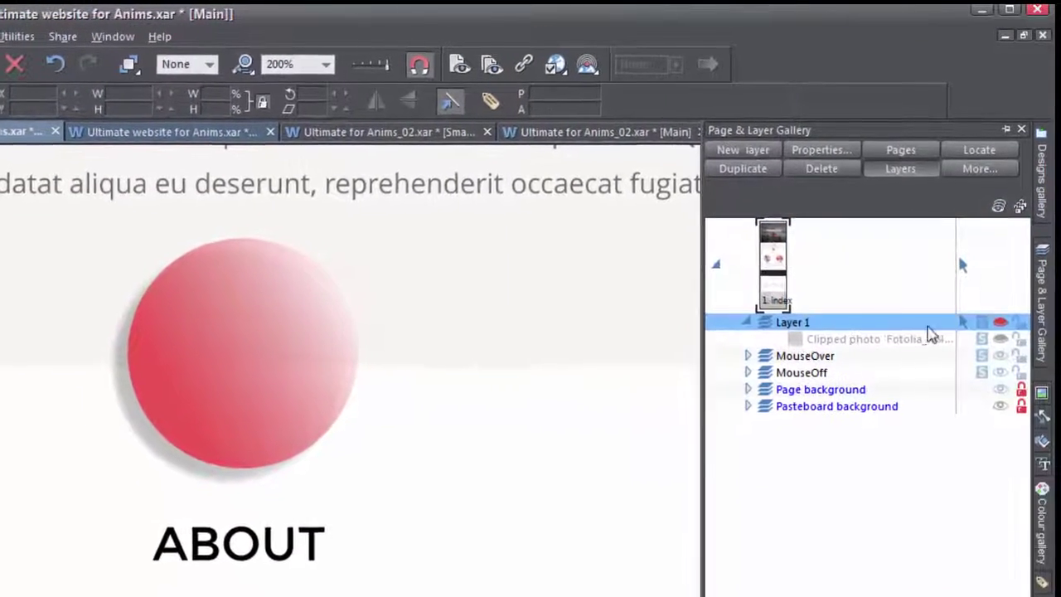
{"action": "left_click", "coordinate": [1012, 326]}
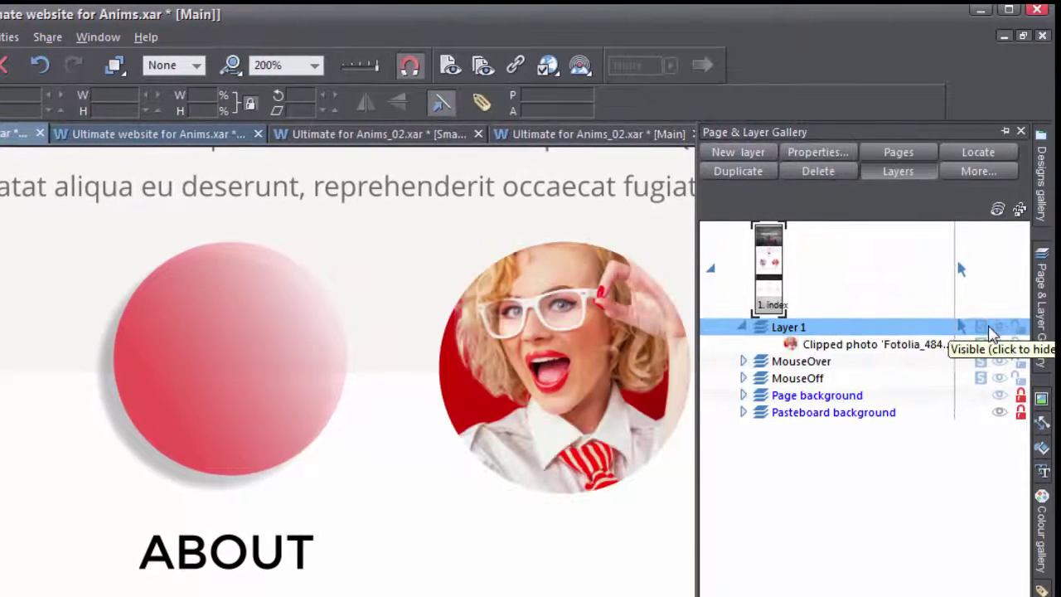
{"action": "left_click", "coordinate": [915, 347]}
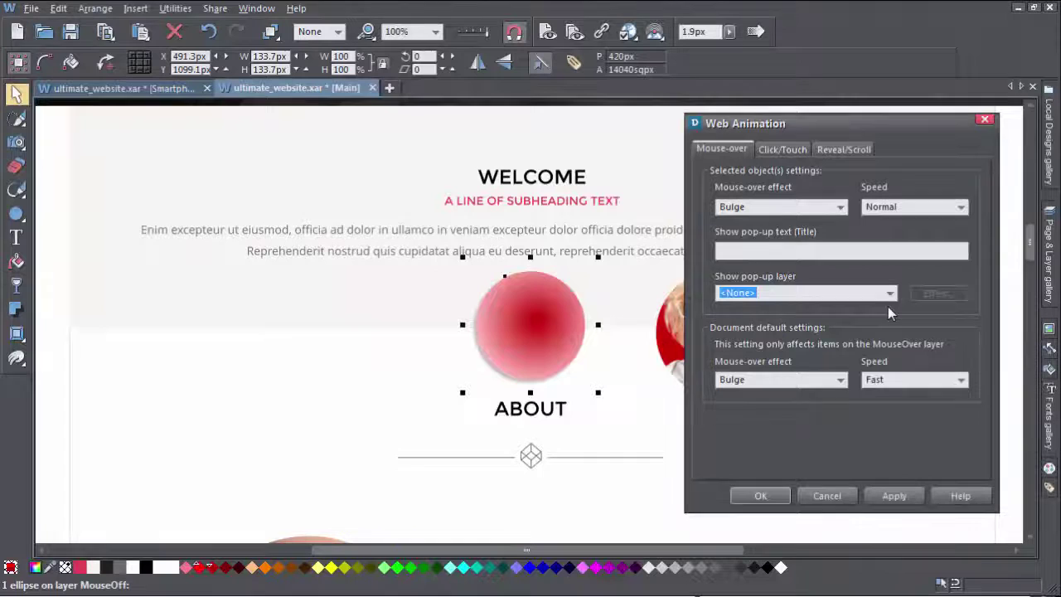
Make Layer 1 the circle's pop-up layer, appearing instantly and closing automatically
{"action": "left_click", "coordinate": [890, 293]}
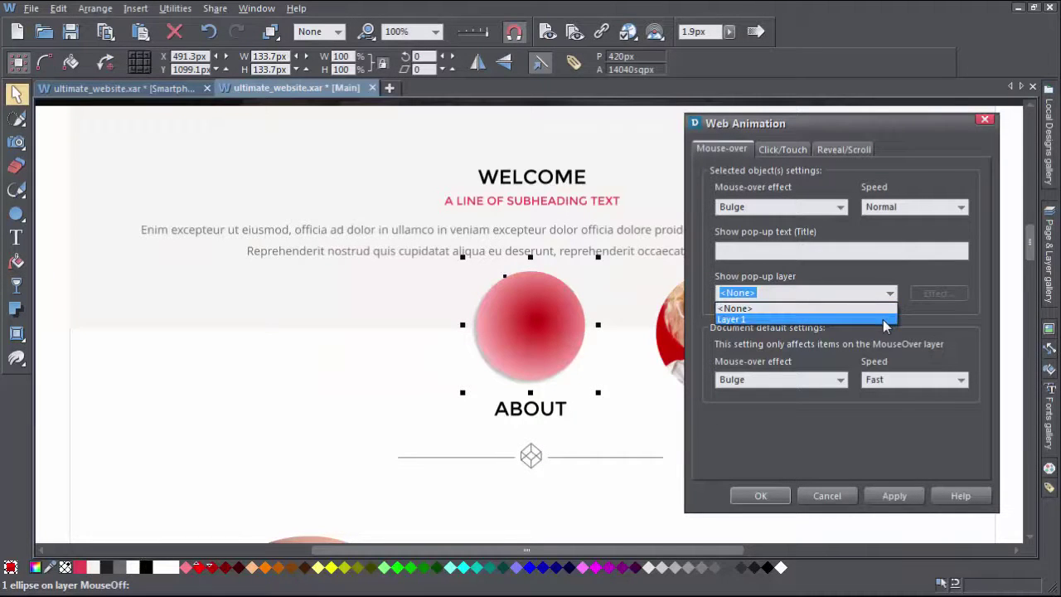
{"action": "left_click", "coordinate": [884, 320]}
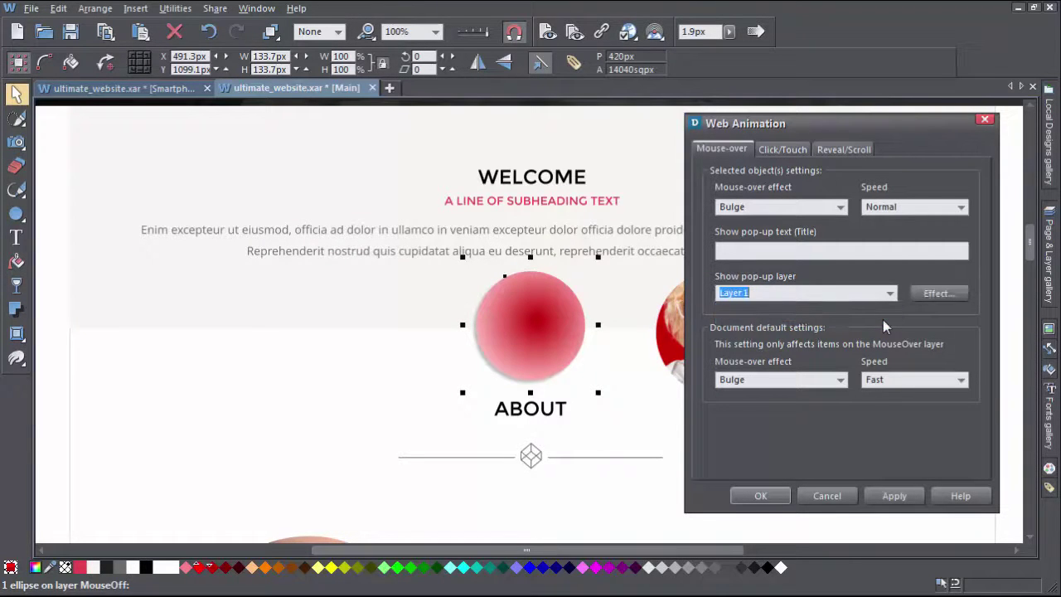
{"action": "left_click", "coordinate": [920, 300]}
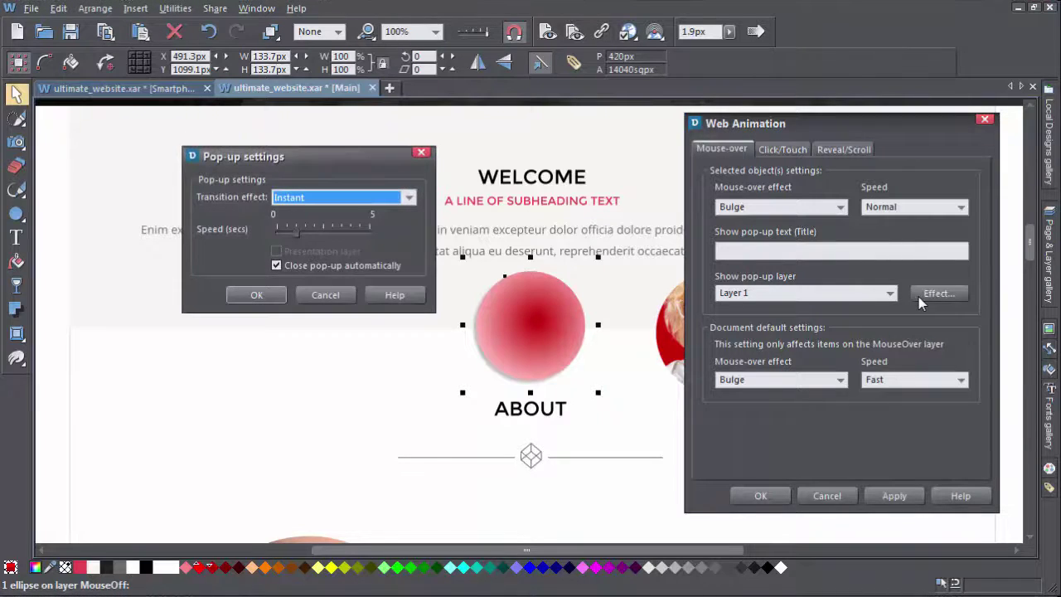
{"action": "left_click", "coordinate": [280, 300]}
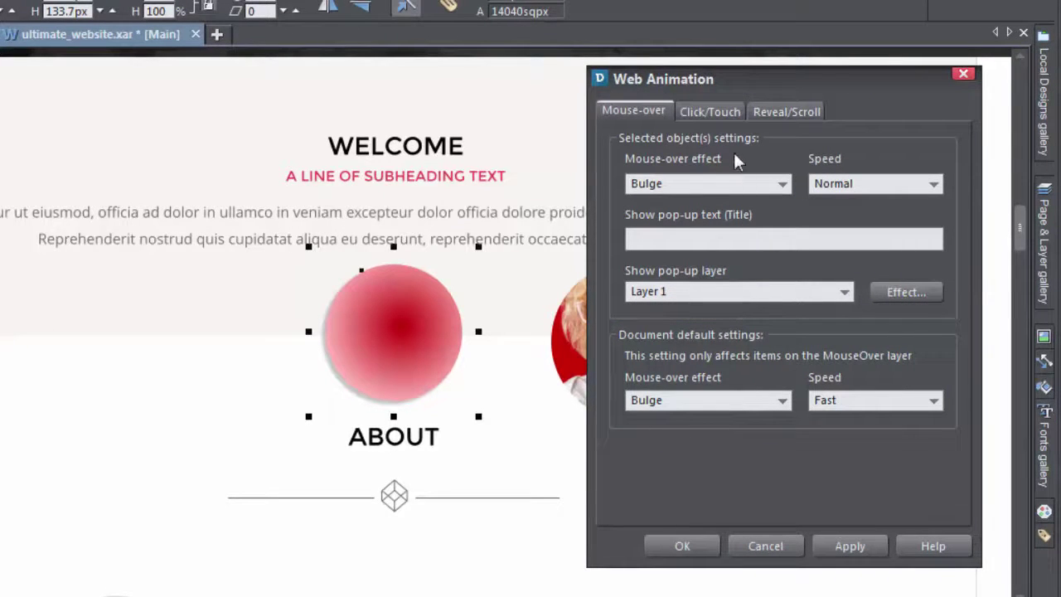
Give the red circle a Bounce click effect at Normal speed
{"action": "left_click", "coordinate": [732, 110]}
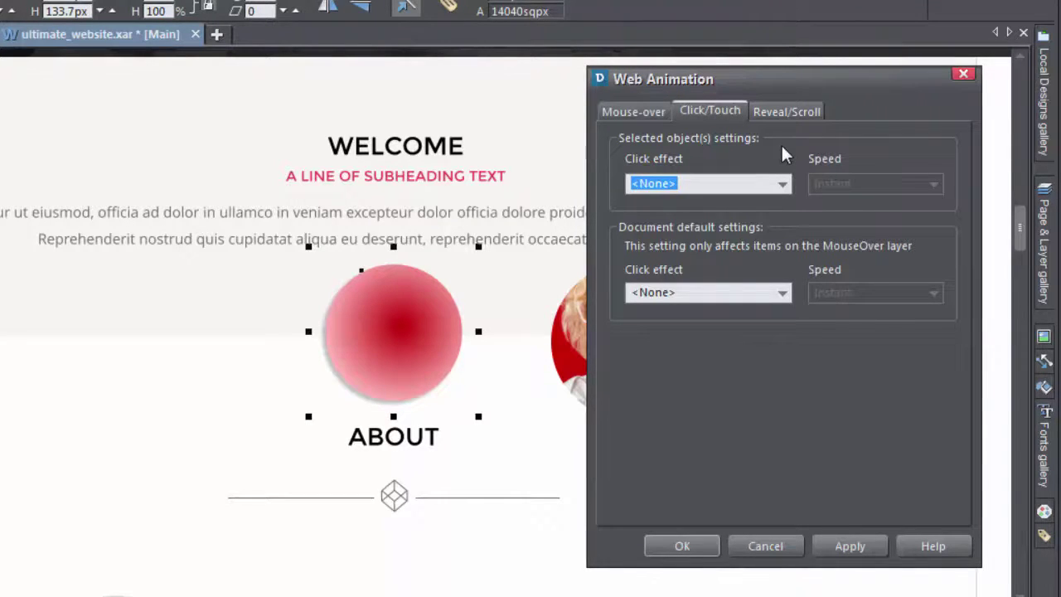
{"action": "left_click", "coordinate": [782, 183]}
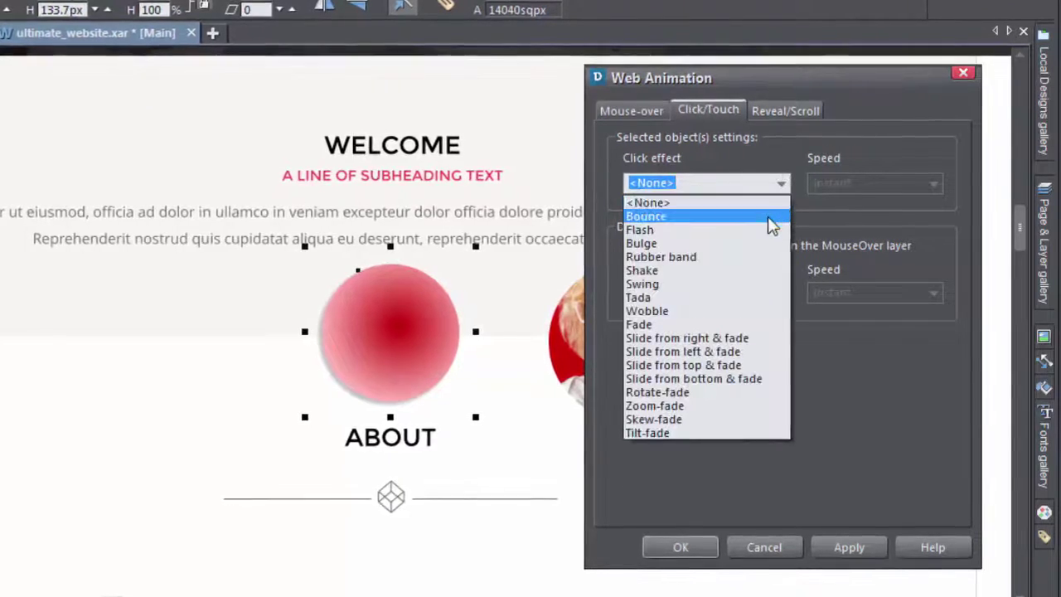
{"action": "left_click", "coordinate": [769, 216]}
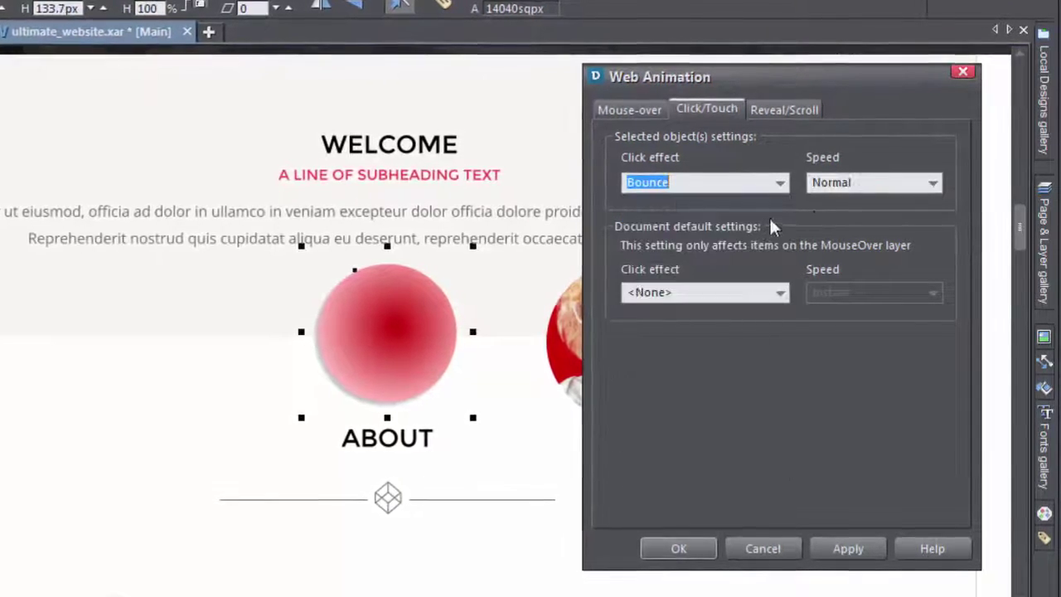
{"action": "left_click", "coordinate": [929, 184]}
{"action": "left_click", "coordinate": [928, 184]}
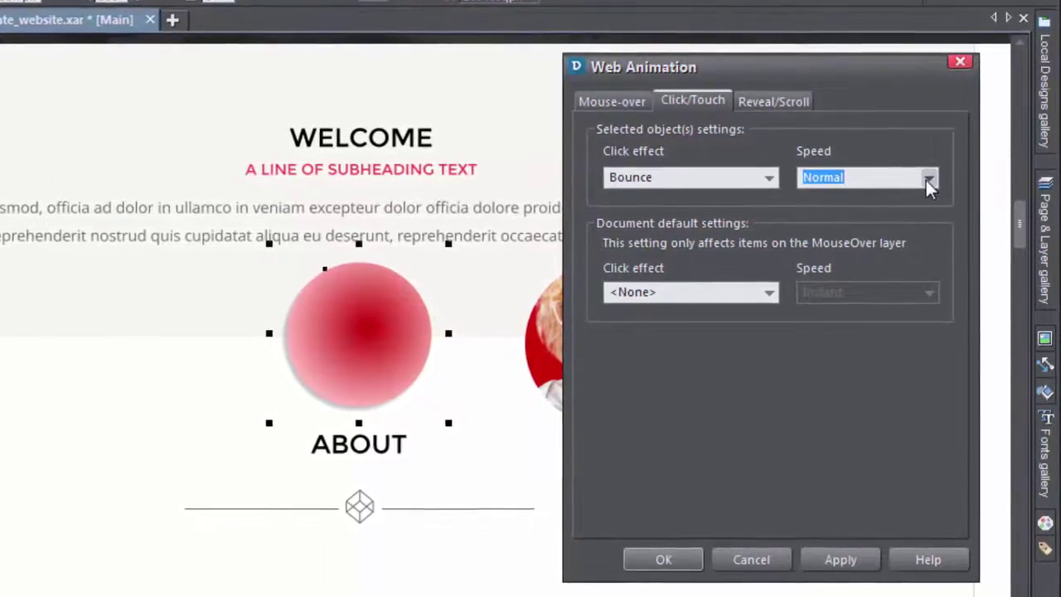
Confirm the circle's Reveal/Scroll animation is Slide in from left
{"action": "left_click", "coordinate": [794, 103]}
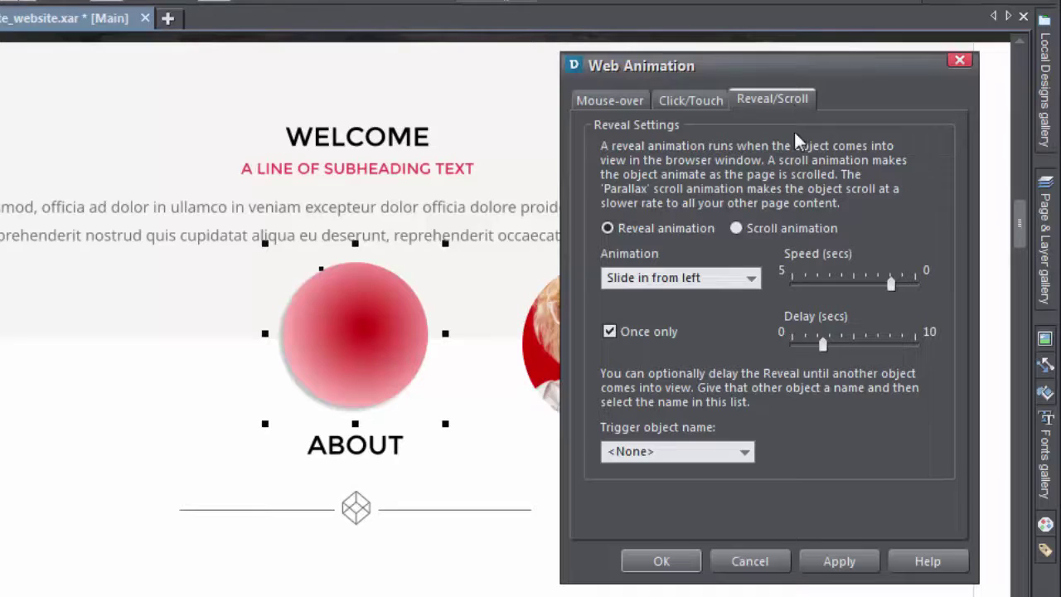
{"action": "left_click", "coordinate": [754, 278]}
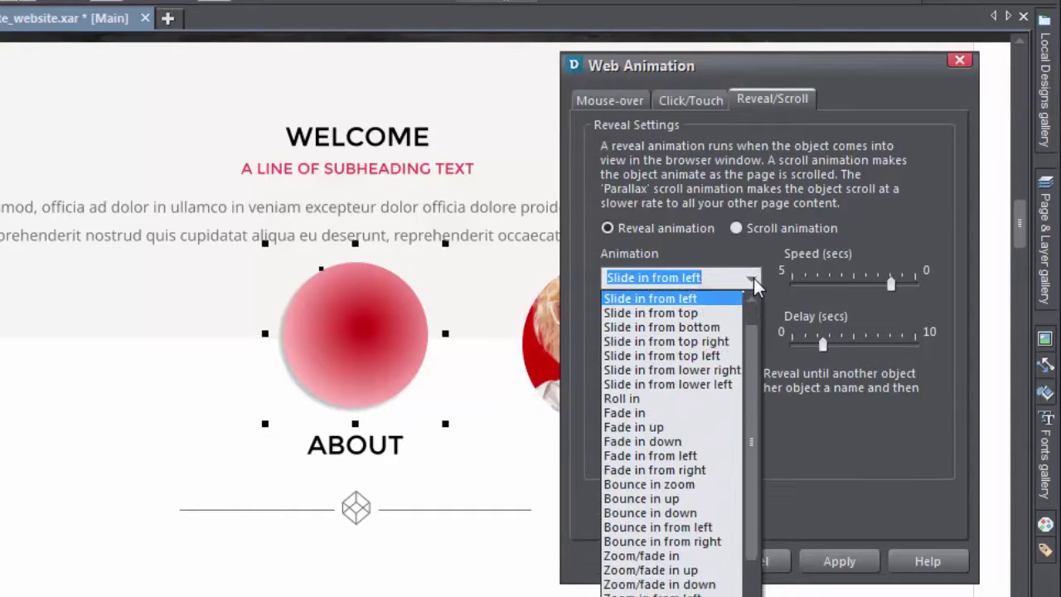
{"action": "left_click", "coordinate": [754, 279]}
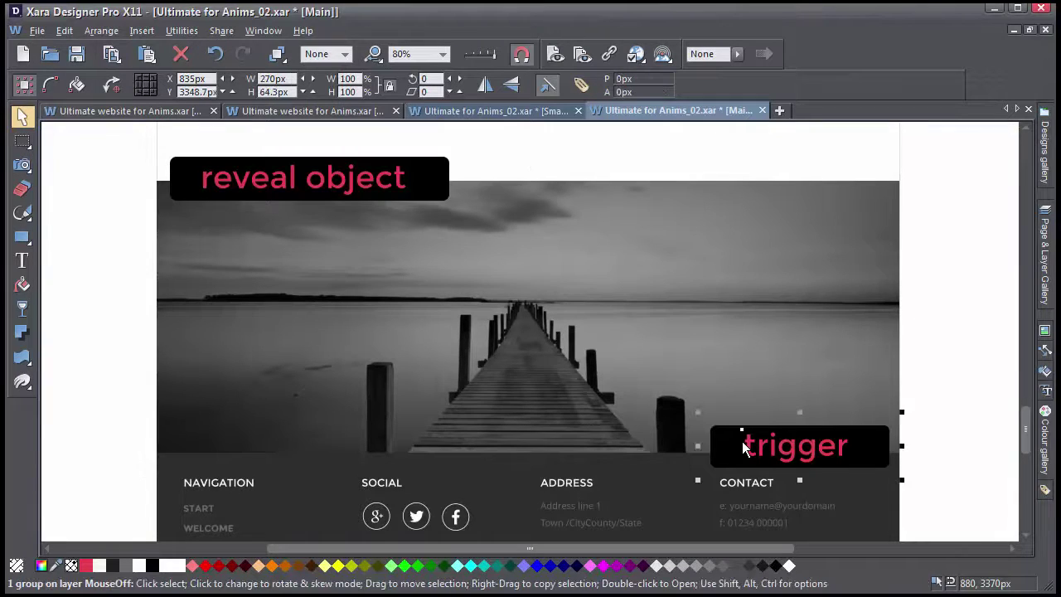
Name the trigger label group 'Trigger' and set it as the reveal object's trigger
{"action": "left_click", "coordinate": [581, 84]}
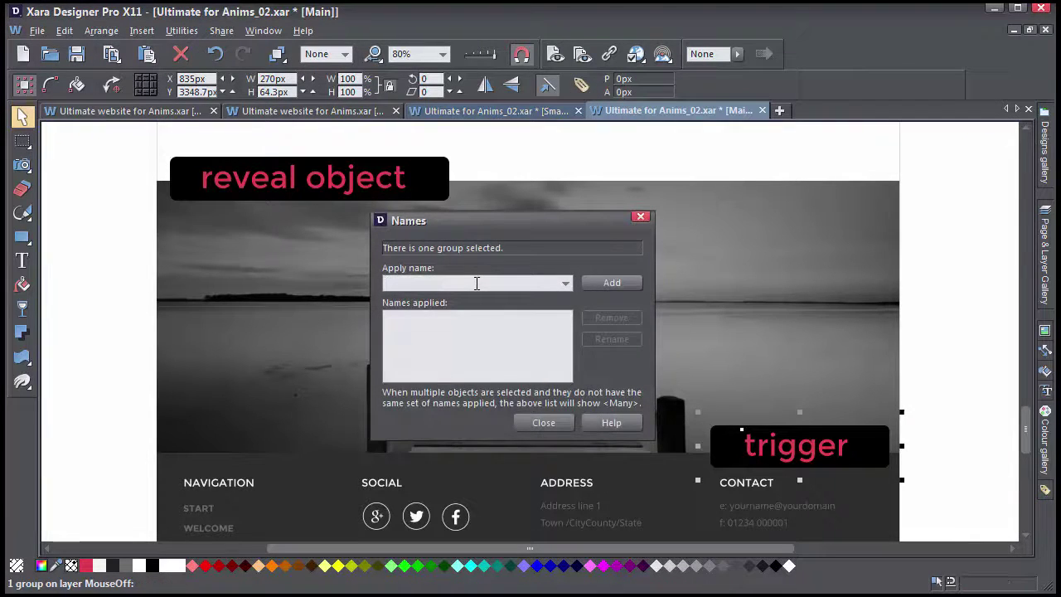
{"action": "type", "text": "trigg"}
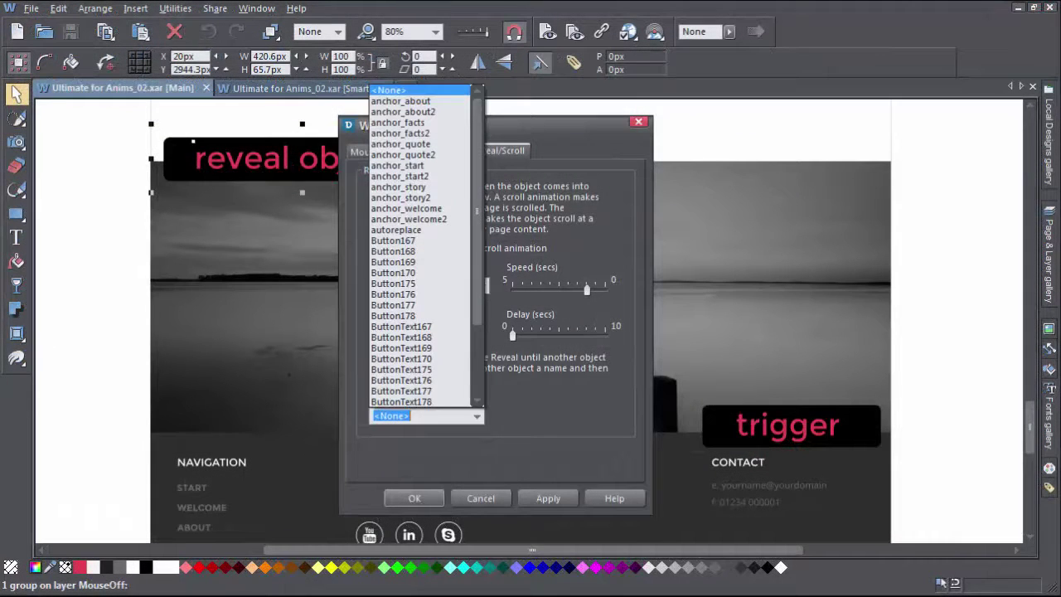
{"action": "scroll", "coordinate": [419, 249], "scroll_direction": "down", "scroll_amount": 5}
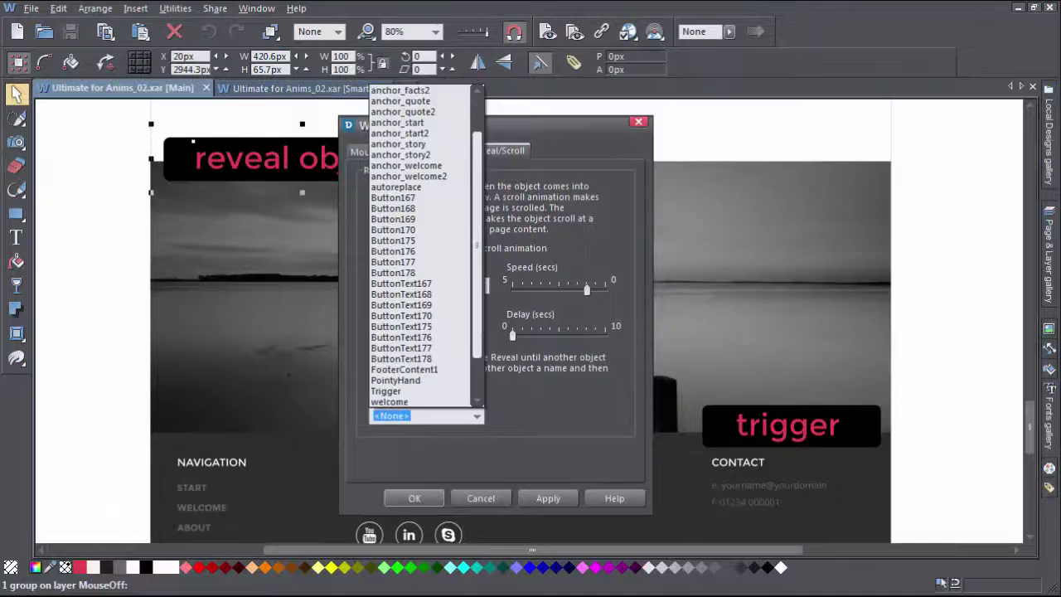
{"action": "left_click", "coordinate": [398, 389]}
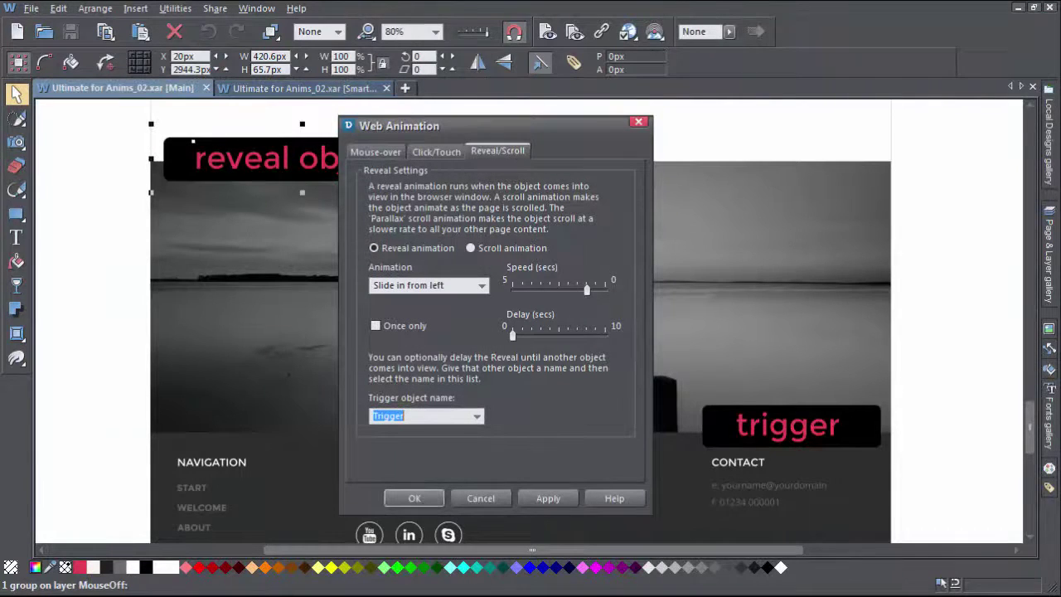
Apply the reveal settings and check the pier section in the browser preview
{"action": "left_click", "coordinate": [414, 498]}
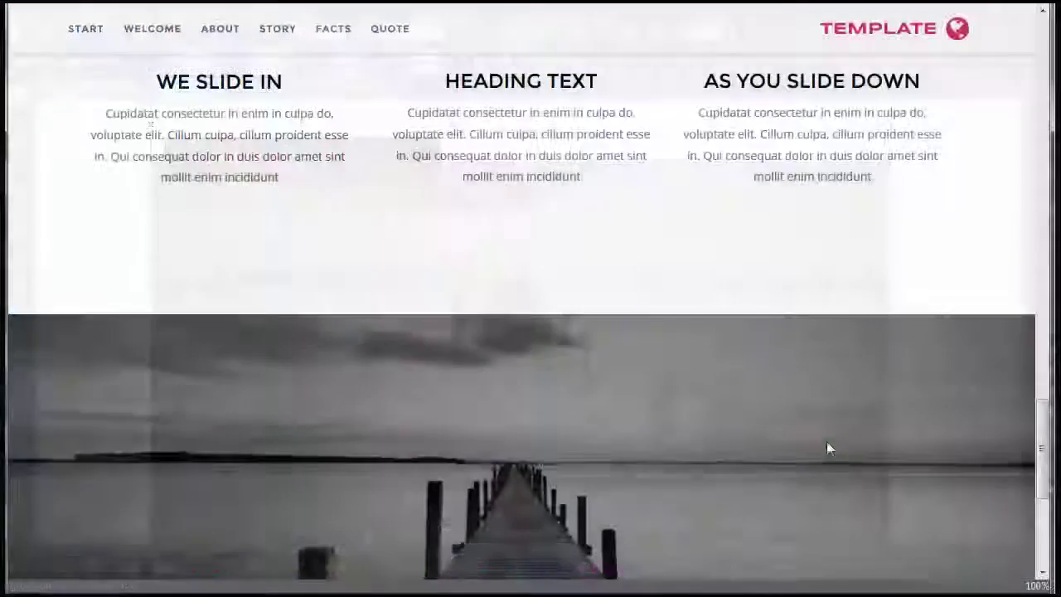
{"action": "scroll", "coordinate": [826, 450], "scroll_direction": "up", "scroll_amount": 2}
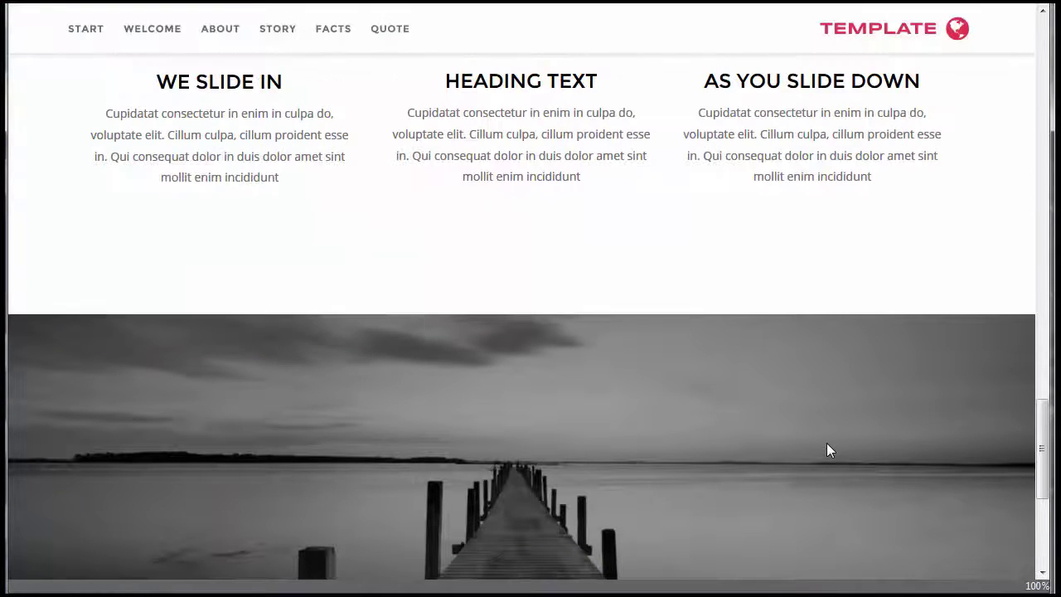
{"action": "scroll", "coordinate": [827, 445], "scroll_direction": "down", "scroll_amount": 2}
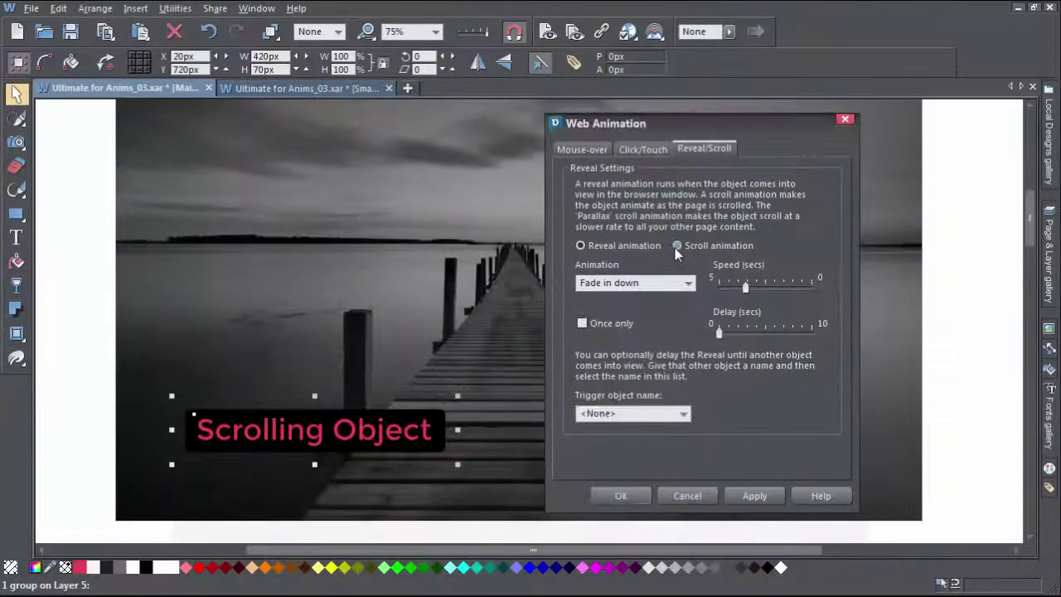
Give the Scrolling Object a Fade in down scroll animation and preview it
{"action": "left_click", "coordinate": [676, 246]}
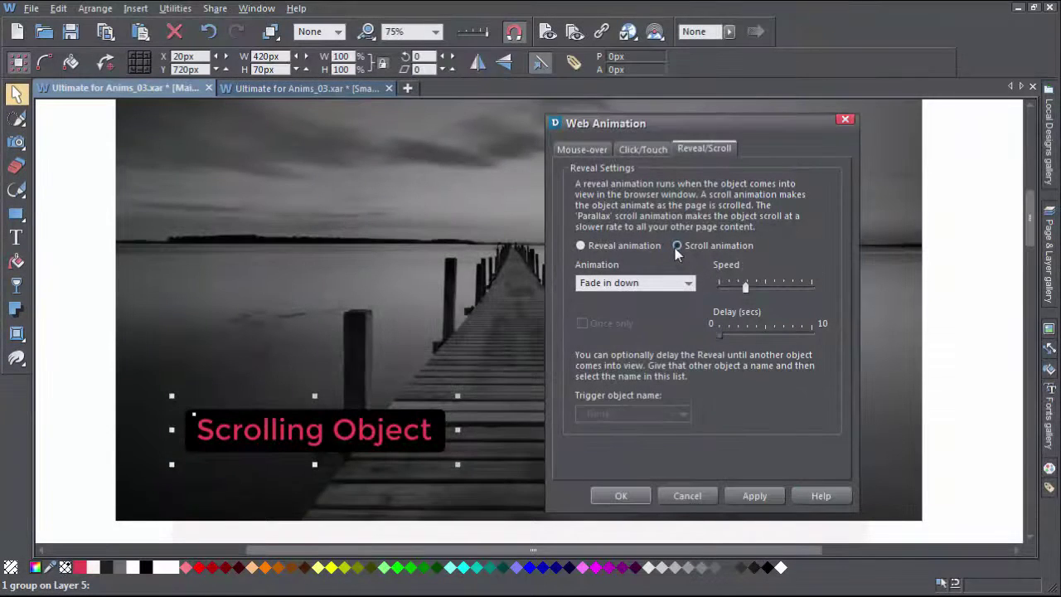
{"action": "left_click", "coordinate": [688, 284]}
{"action": "left_click", "coordinate": [688, 283]}
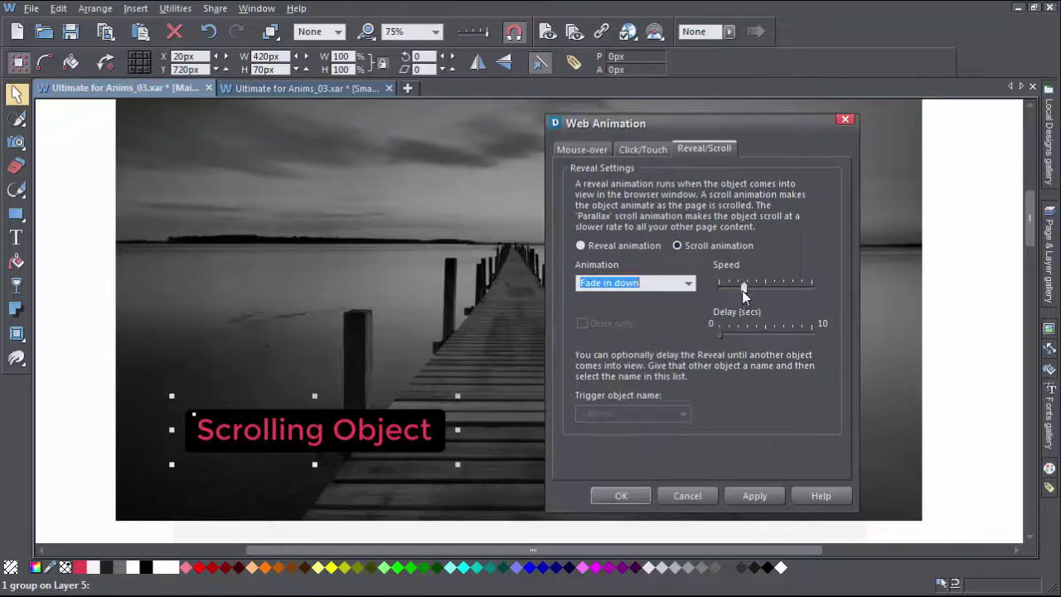
{"action": "left_click", "coordinate": [620, 496]}
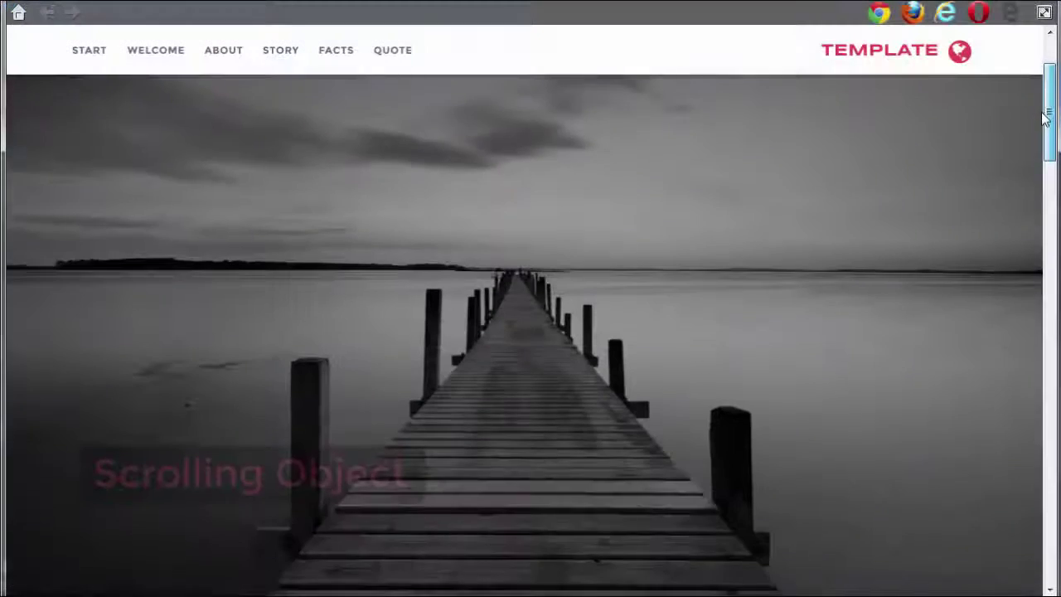
Browse the preview, then check the pier photo's scroll animation is Parallax
{"action": "scroll", "coordinate": [1043, 139], "scroll_direction": "down", "scroll_amount": 2}
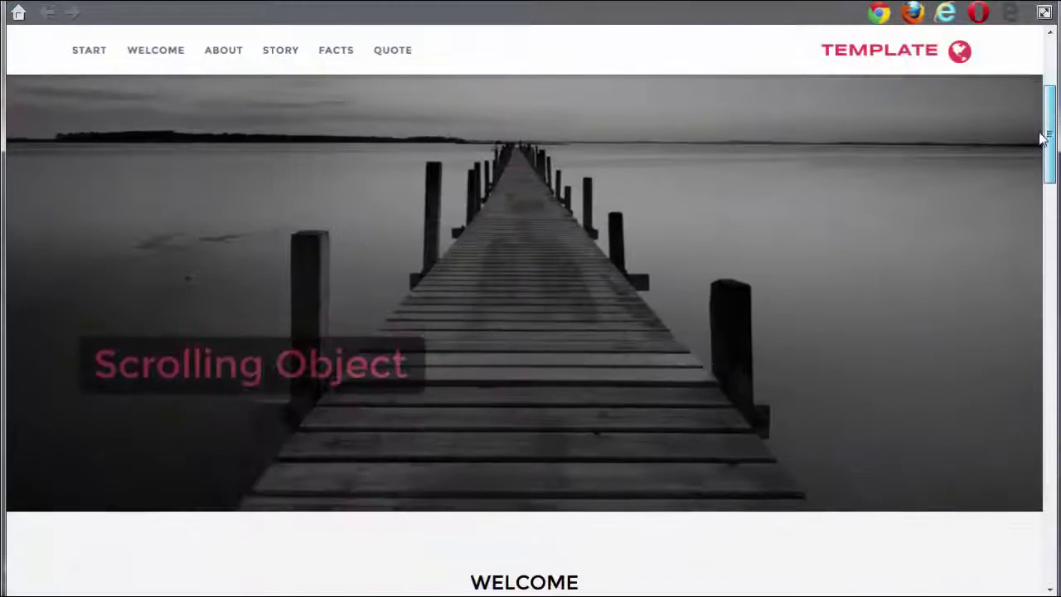
{"action": "mouse_move", "coordinate": [1043, 139]}
{"action": "left_mouse_down"}
{"action": "mouse_move", "coordinate": [1027, 347]}
{"action": "mouse_move", "coordinate": [1051, 494]}
{"action": "mouse_move", "coordinate": [1051, 196]}
{"action": "mouse_move", "coordinate": [1030, 102]}
{"action": "mouse_move", "coordinate": [1023, 139]}
{"action": "left_mouse_up"}
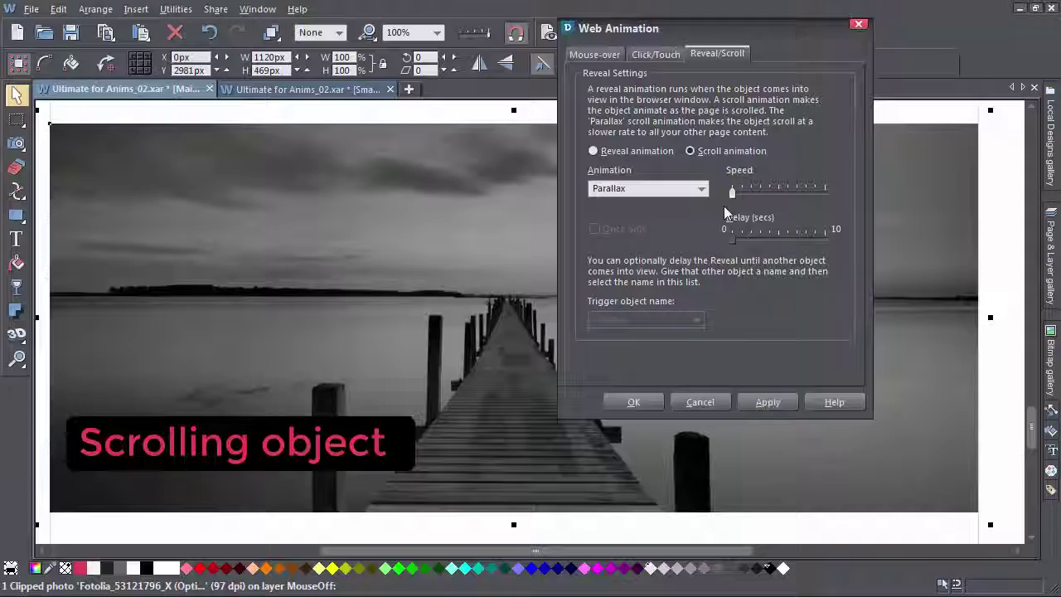
{"action": "left_click", "coordinate": [703, 189]}
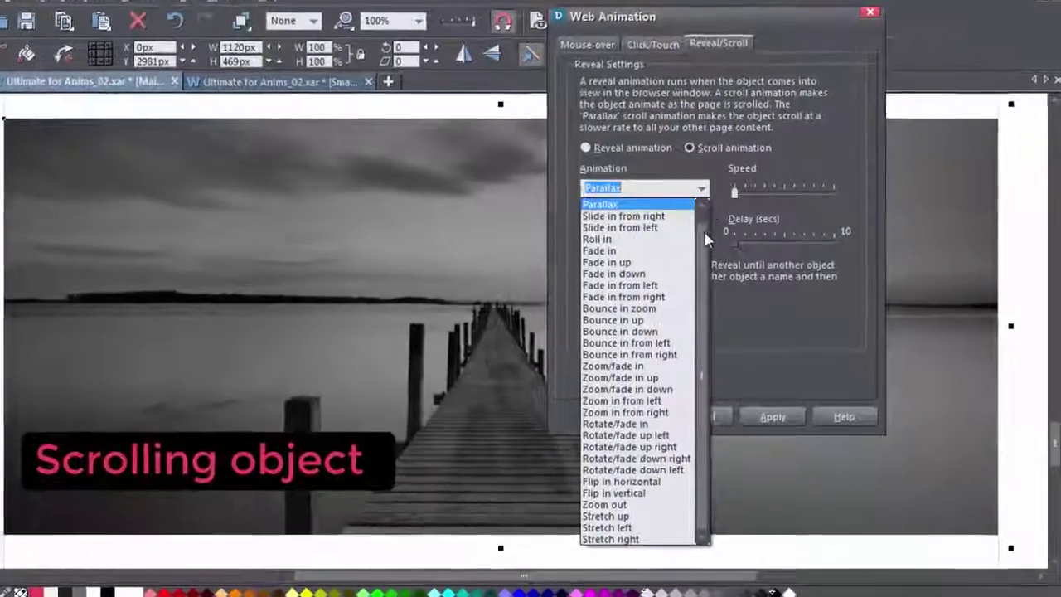
{"action": "scroll", "coordinate": [706, 238], "scroll_direction": "up", "scroll_amount": 1}
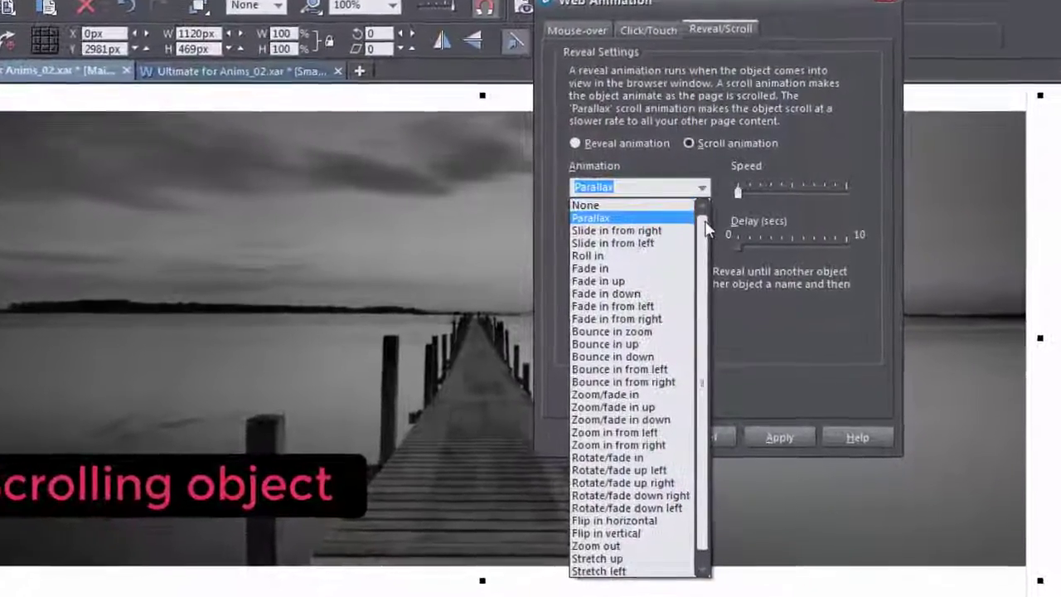